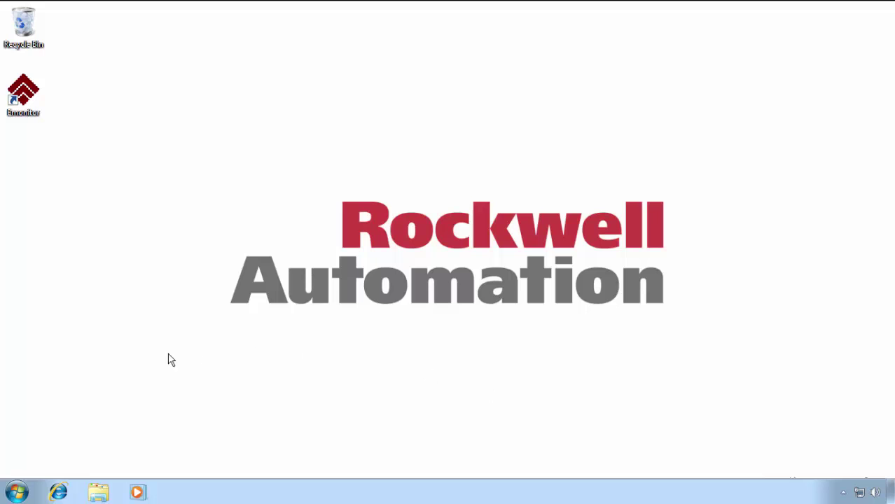
Browse the installed Rockwell Software programs and examine the online applications in the Emonitor group
{"action": "left_click", "coordinate": [16, 493]}
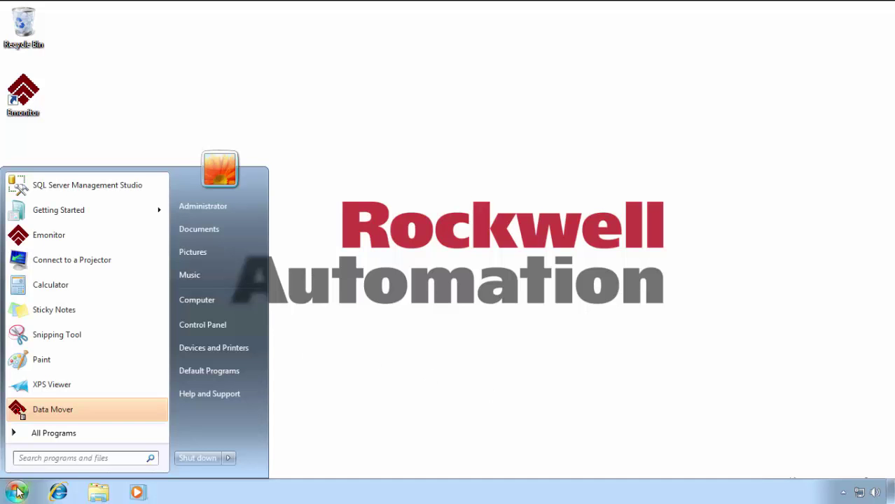
{"action": "left_click", "coordinate": [53, 433]}
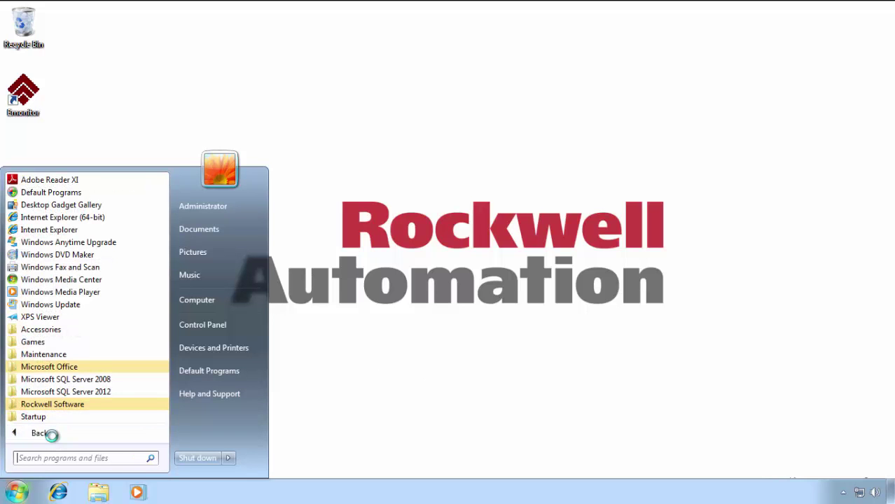
{"action": "left_click", "coordinate": [66, 406]}
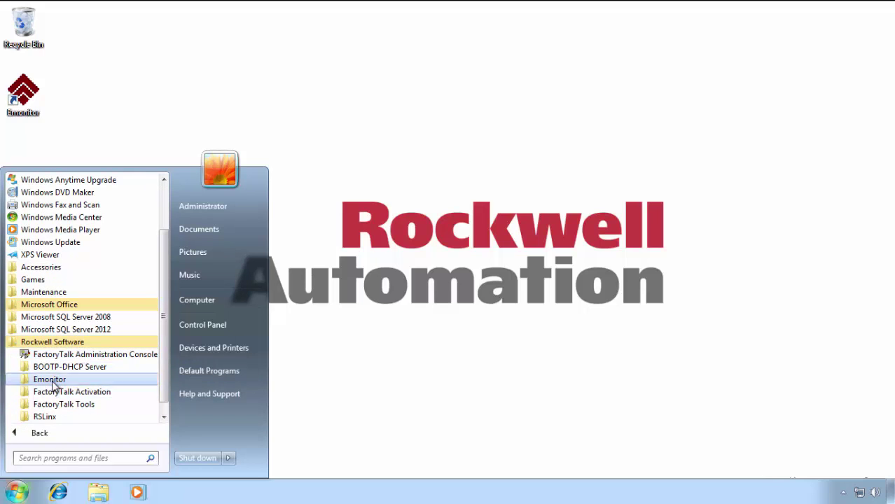
{"action": "left_click", "coordinate": [52, 382]}
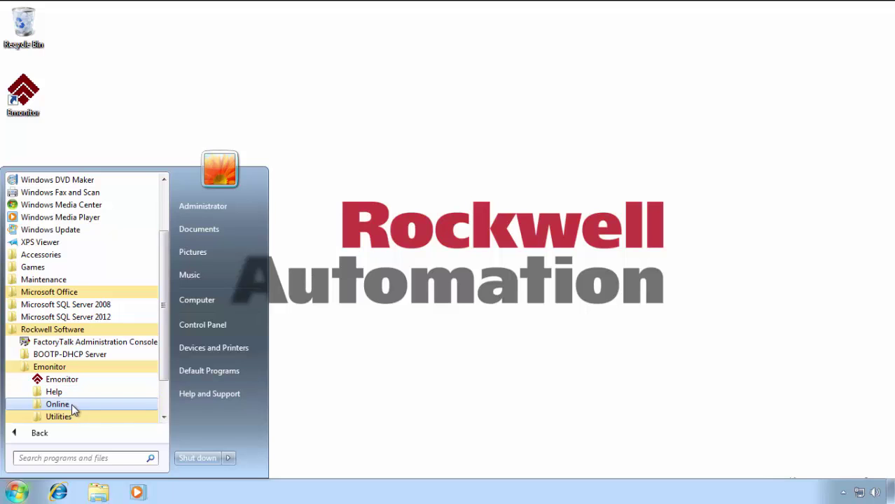
{"action": "left_click", "coordinate": [71, 404]}
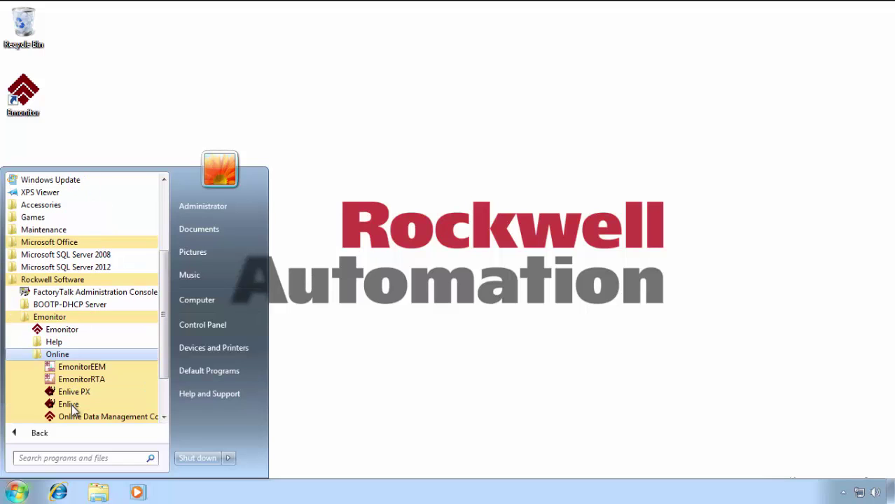
{"action": "left_click", "coordinate": [109, 367]}
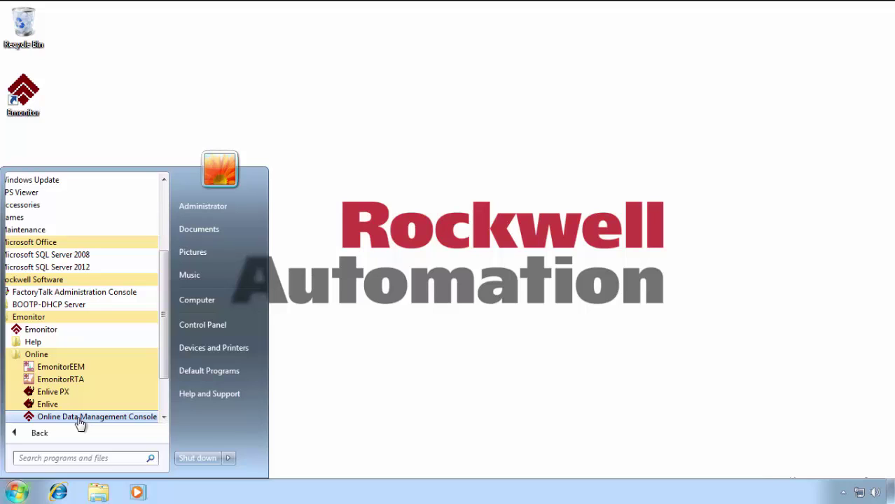
Look through the utilities in the Emonitor program group and launch the main Emonitor application
{"action": "left_click", "coordinate": [45, 354]}
{"action": "left_click", "coordinate": [45, 367]}
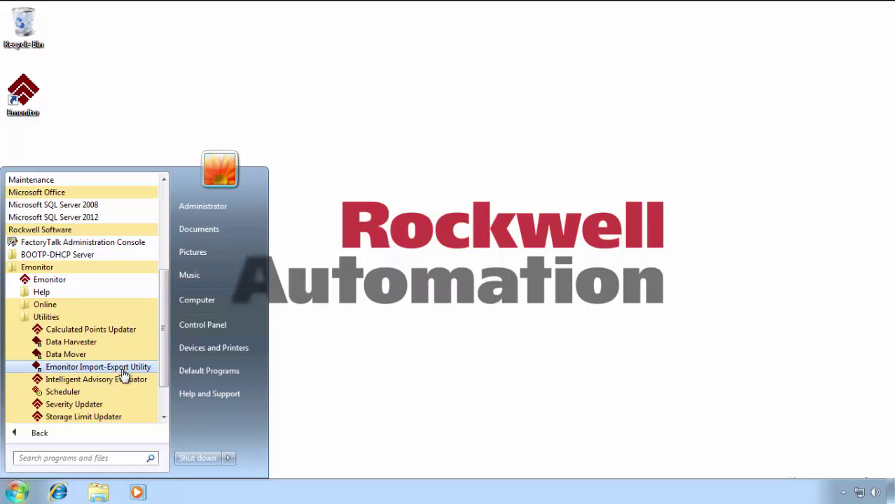
{"action": "left_click", "coordinate": [45, 317]}
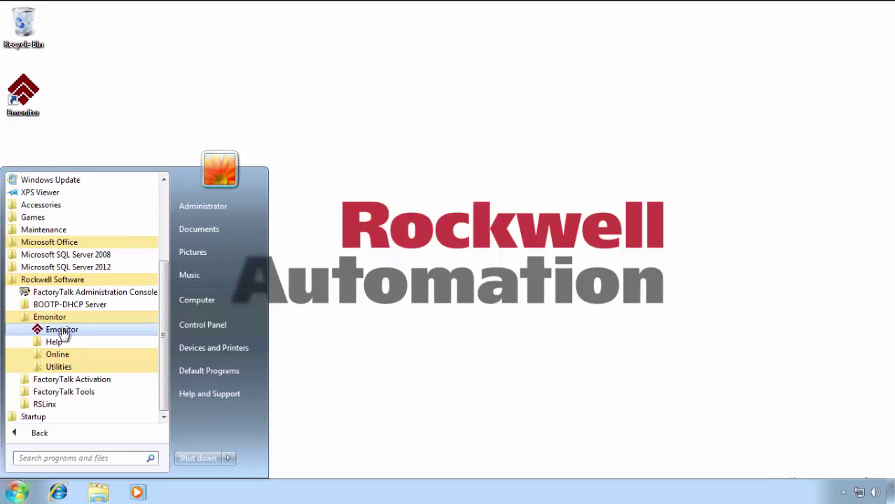
{"action": "left_click", "coordinate": [62, 330]}
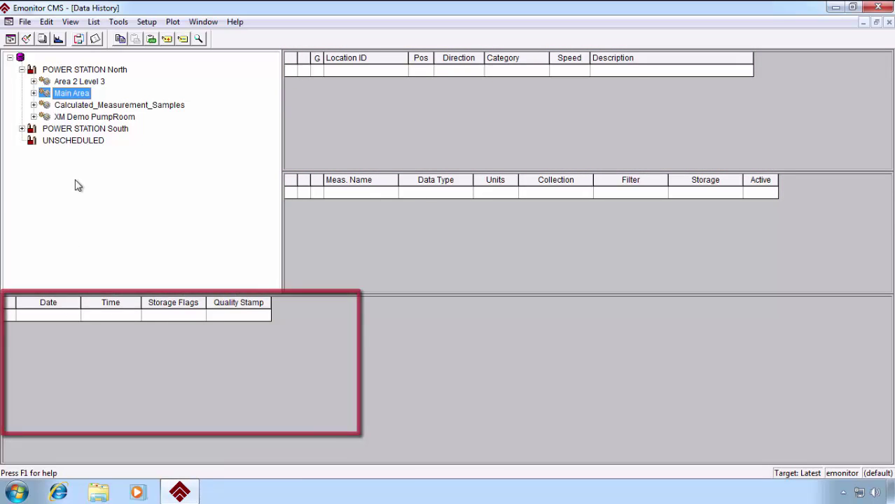
Change the active window from Data History to the Alarm Panel view, choosing it from the full list of views
{"action": "left_click", "coordinate": [73, 25]}
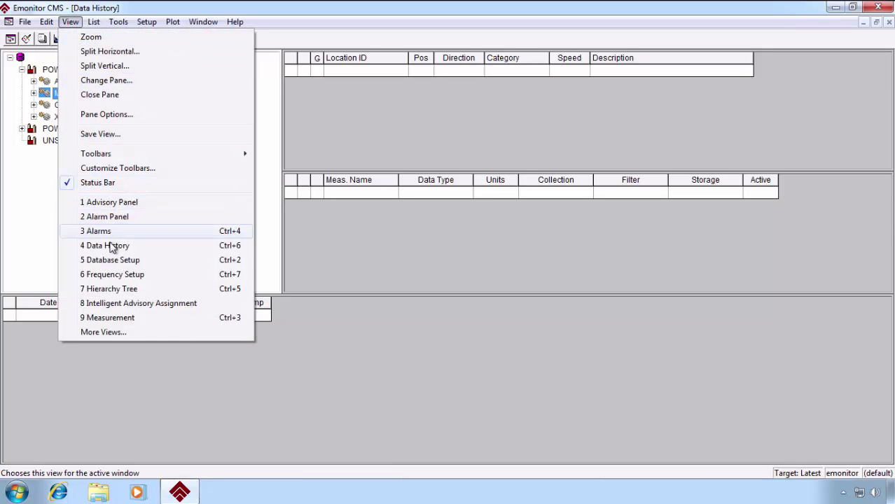
{"action": "left_click", "coordinate": [107, 332]}
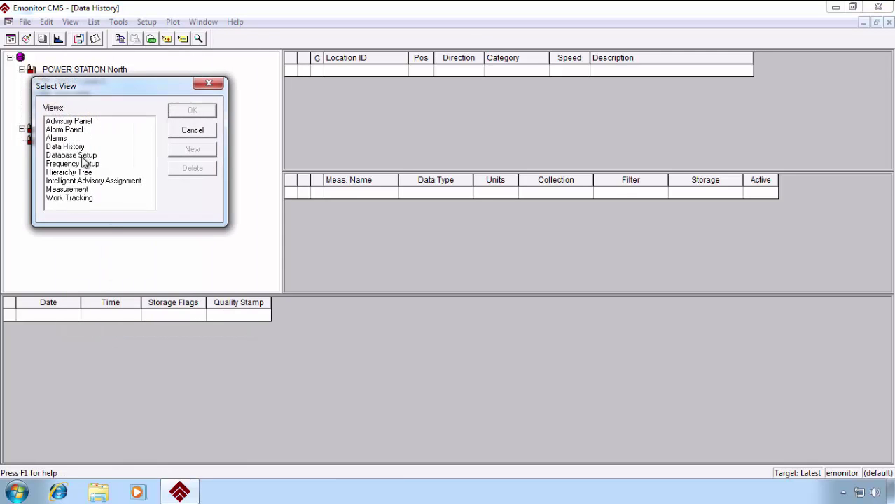
{"action": "left_click", "coordinate": [83, 147]}
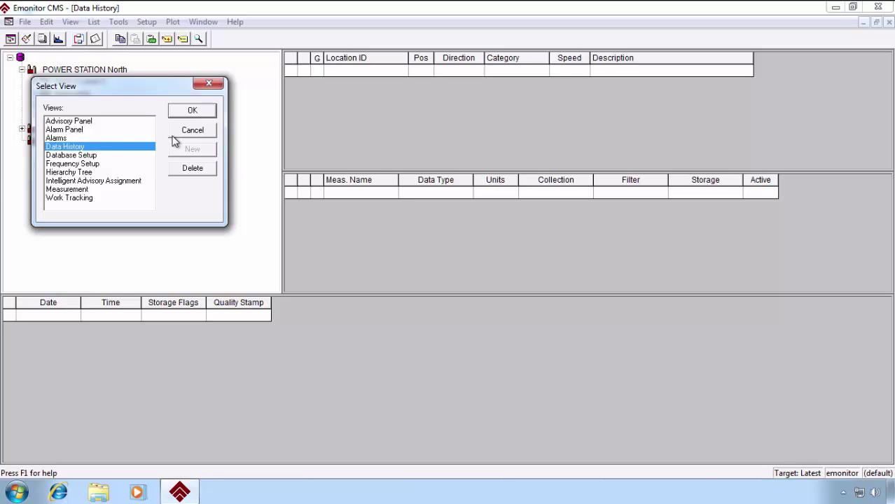
{"action": "left_click", "coordinate": [81, 132]}
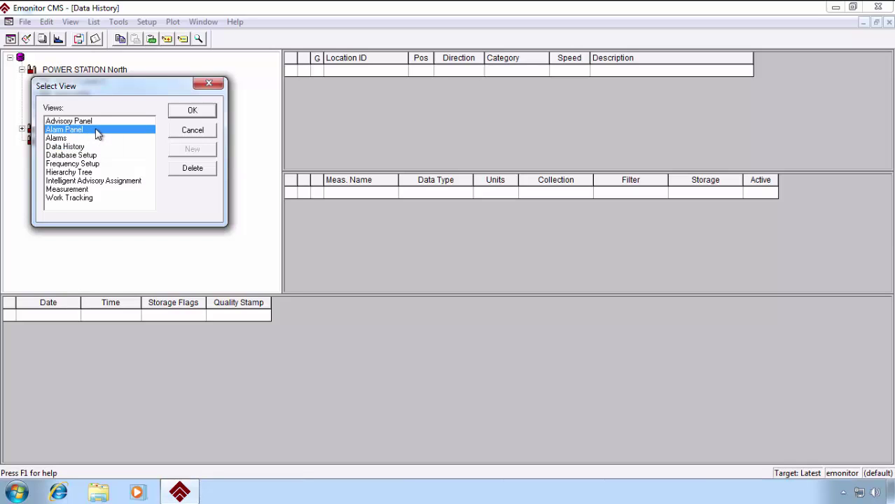
{"action": "left_click", "coordinate": [192, 111]}
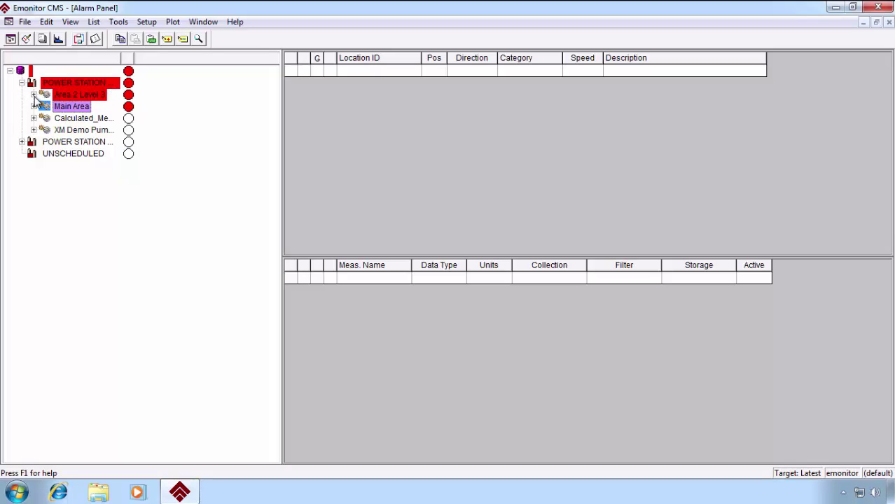
Expand Area 2 Level 3 and examine the alarm status of PA FAN #1's locations, including MTR-OB-HORIZ
{"action": "left_click", "coordinate": [33, 95]}
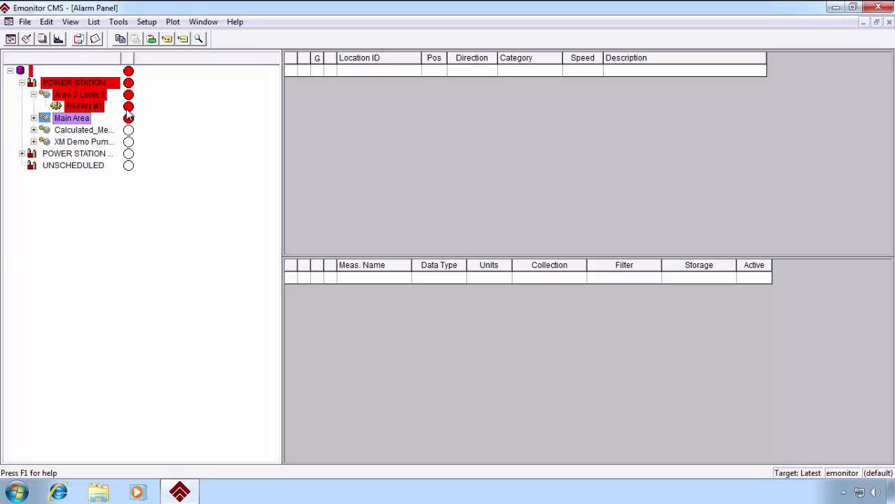
{"action": "left_click", "coordinate": [81, 105]}
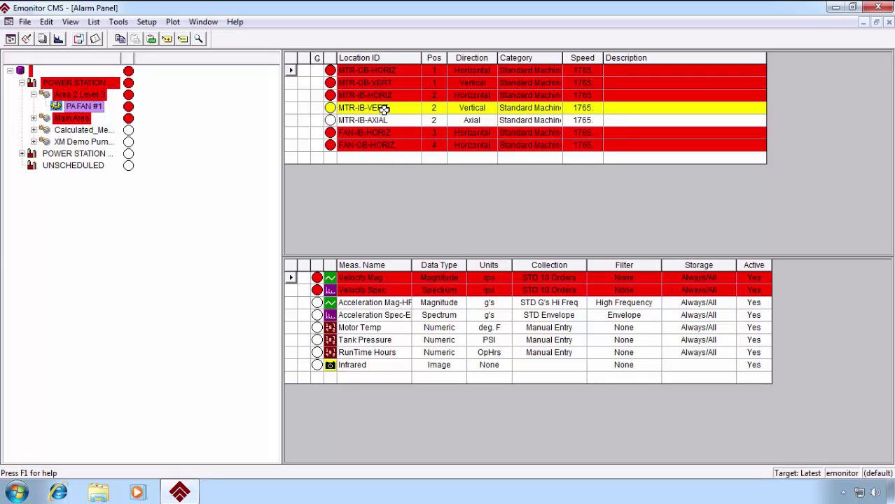
{"action": "double_click", "coordinate": [393, 71]}
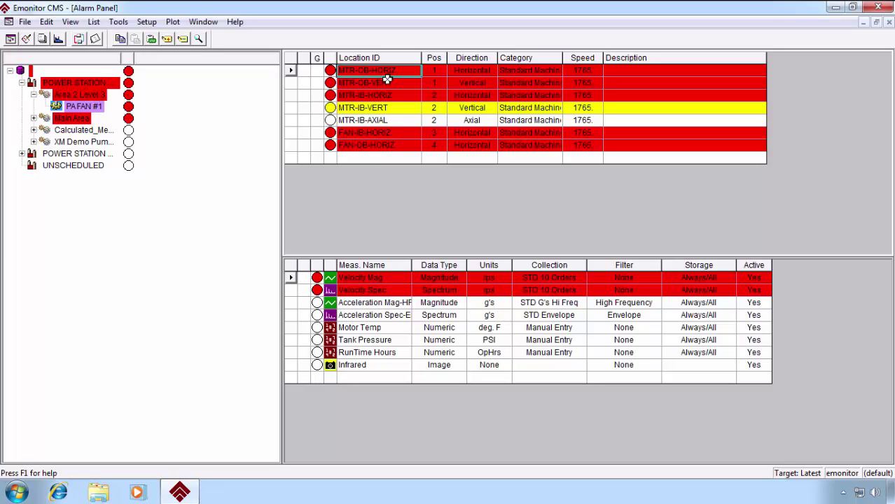
Acknowledge the alarm status of PA FAN #1
{"action": "left_click", "coordinate": [82, 105]}
{"action": "right_click", "coordinate": [84, 111]}
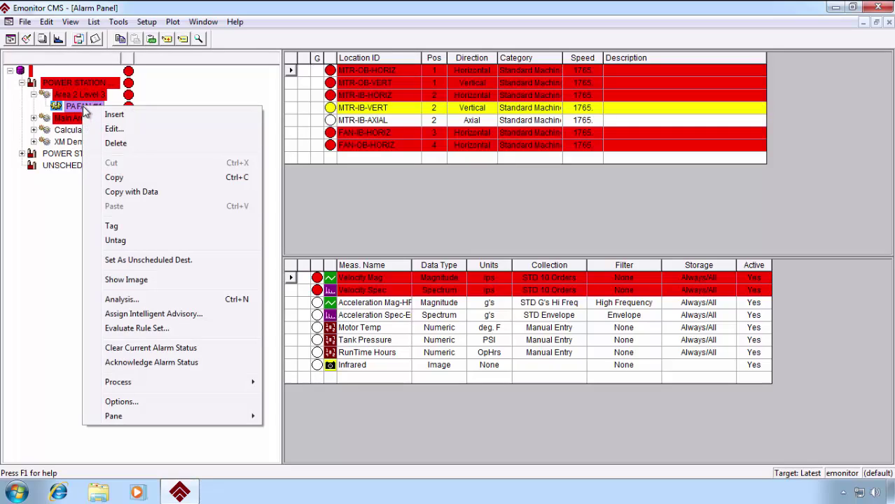
{"action": "left_click", "coordinate": [128, 366]}
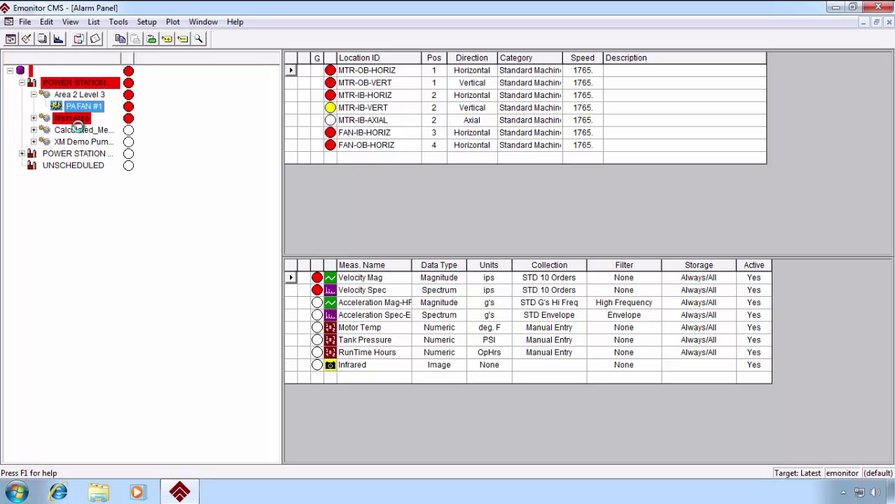
Switch to the Alarms view and compare the alarm definitions of the Velocity Spec and Velocity Mag measurements
{"action": "left_click", "coordinate": [71, 21]}
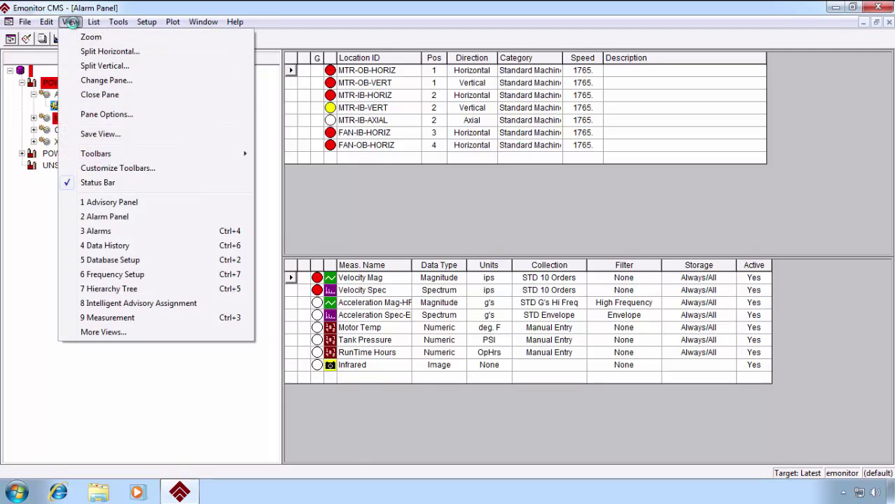
{"action": "left_click", "coordinate": [98, 231]}
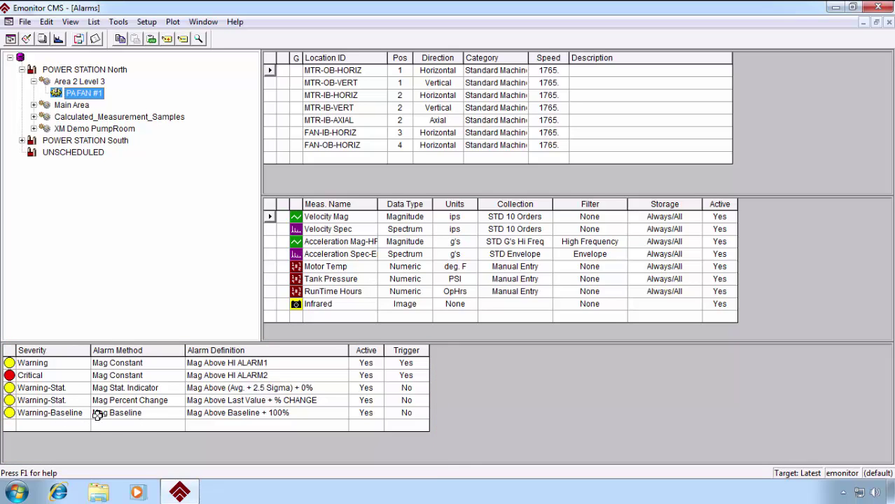
{"action": "left_click", "coordinate": [324, 231]}
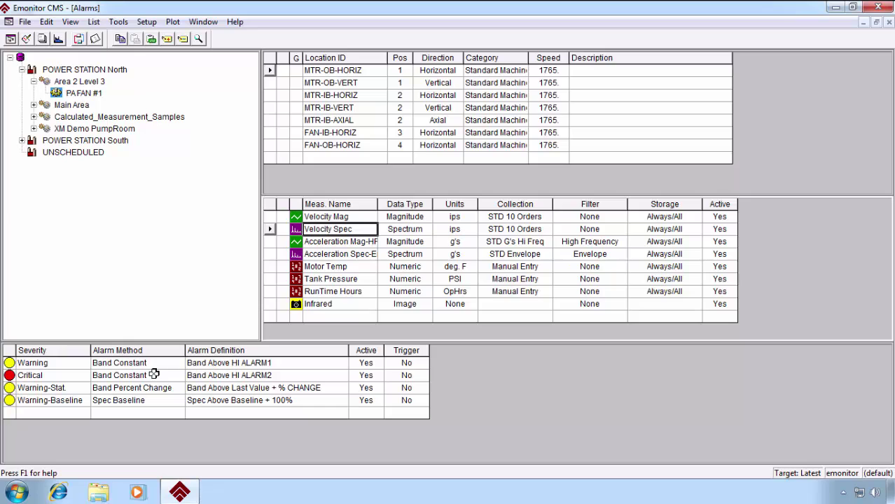
{"action": "left_click", "coordinate": [332, 218]}
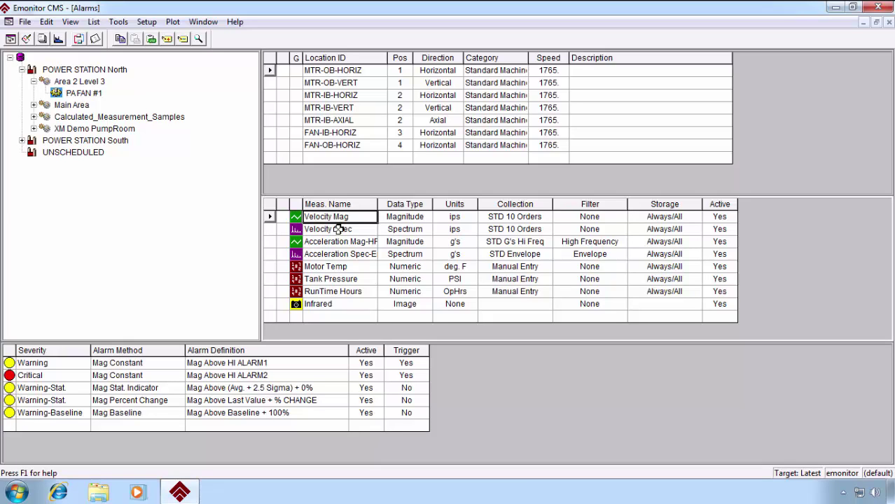
Inspect the settings of Velocity Mag's Warning alarm, defined as Mag Above HI ALARM1, and leave them without editing
{"action": "left_click", "coordinate": [286, 362]}
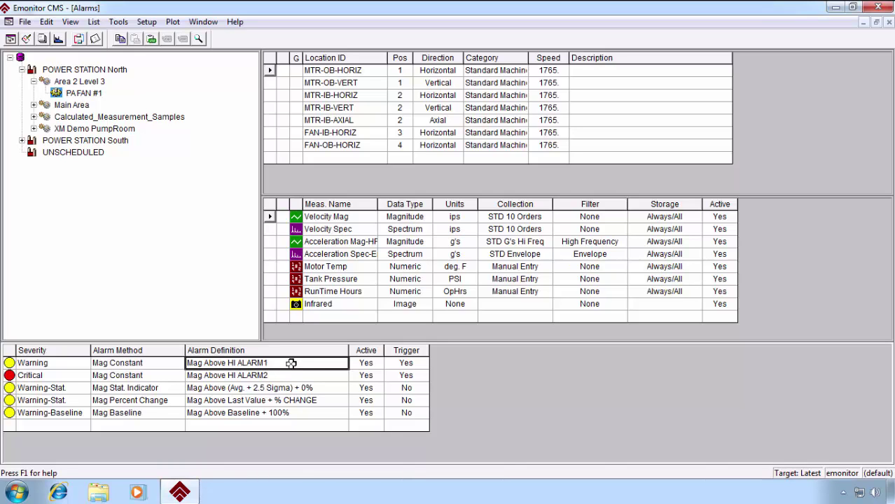
{"action": "double_click", "coordinate": [294, 367]}
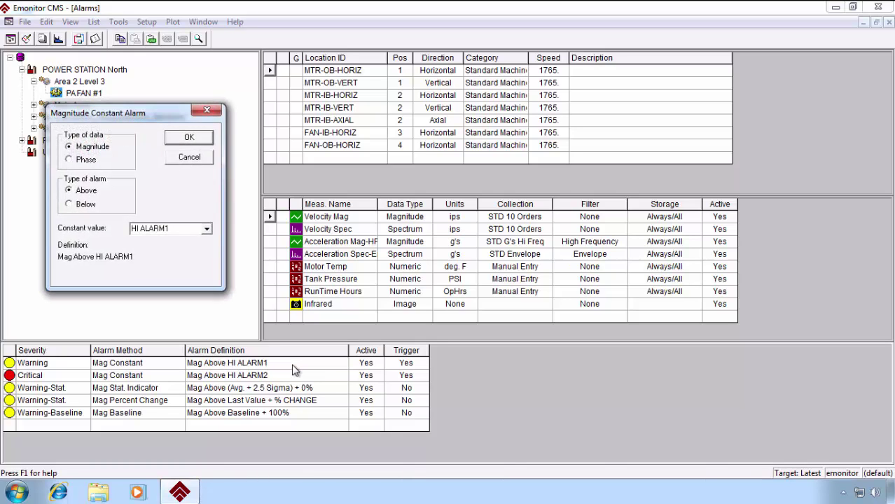
{"action": "left_click", "coordinate": [194, 158]}
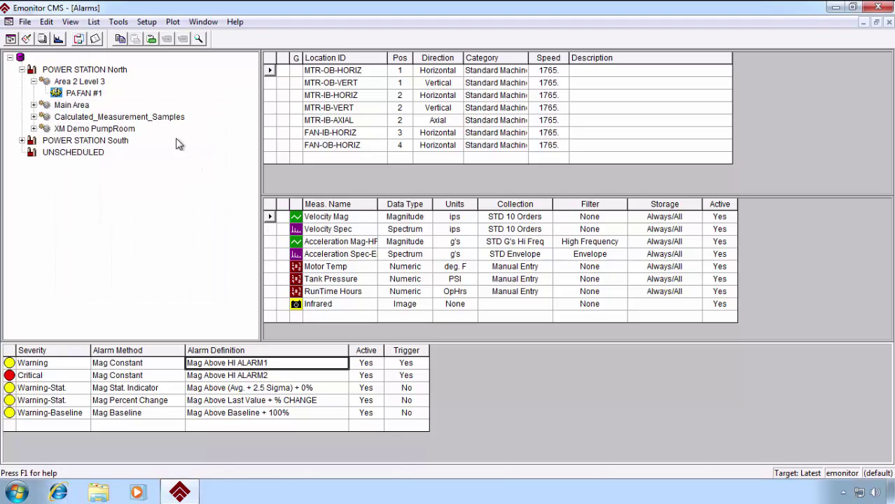
Review PA FAN #1's frequency definitions in the Frequency Setup view and return to the Data History view
{"action": "left_click", "coordinate": [71, 21]}
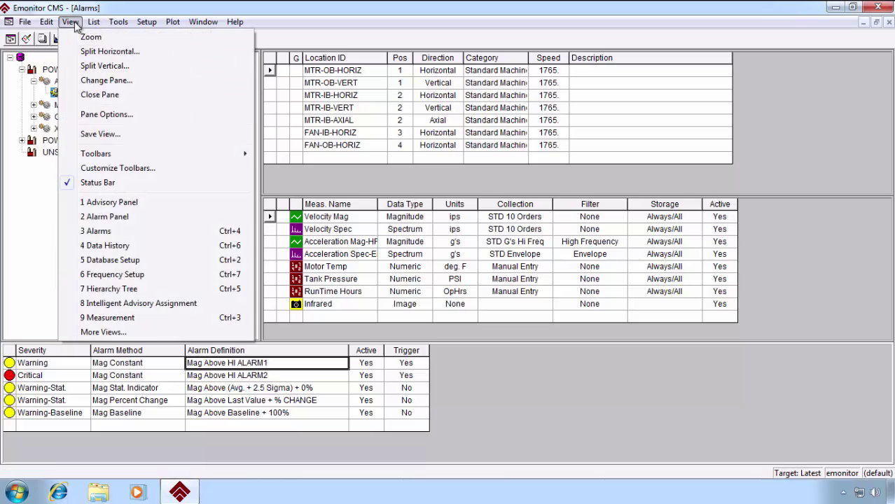
{"action": "left_click", "coordinate": [108, 276]}
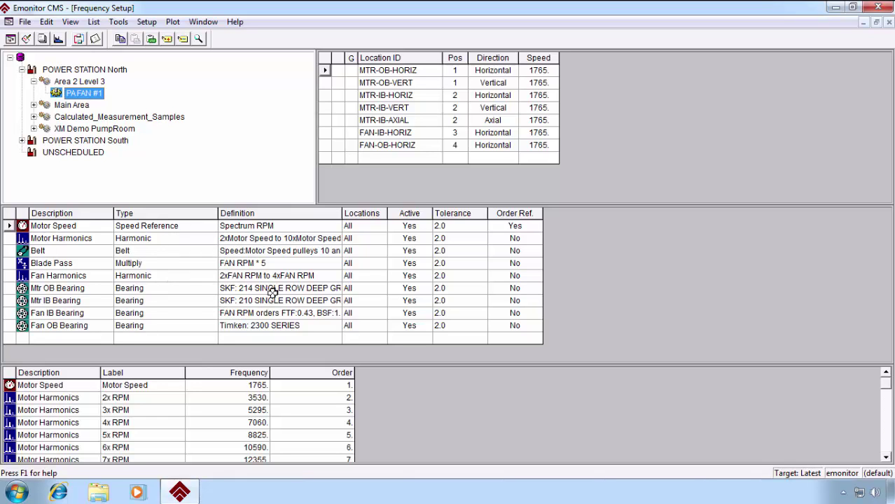
{"action": "left_click", "coordinate": [70, 22]}
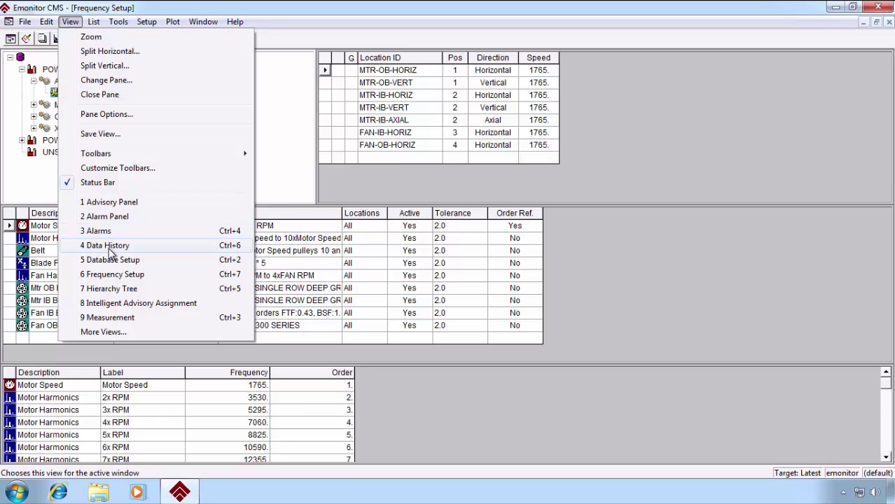
{"action": "left_click", "coordinate": [110, 248]}
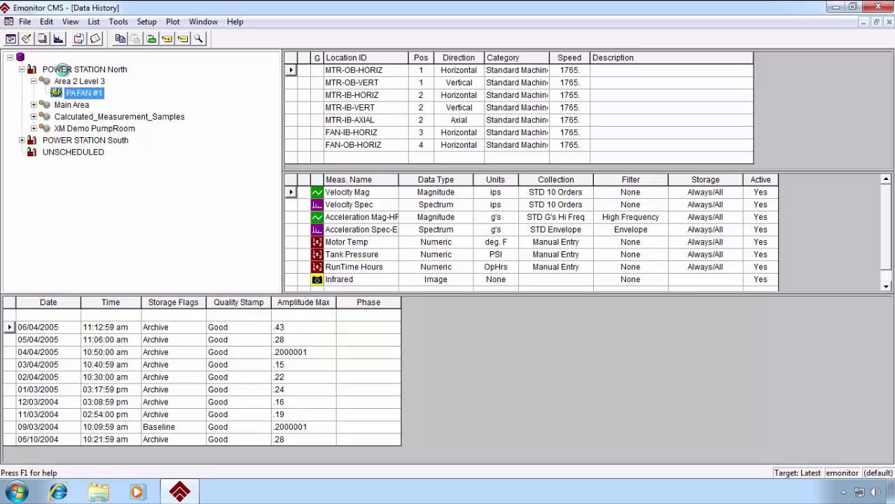
Compare the measurements and stored data history of PA FAN #1's MTR-OB-VERT and MTR-OB-HORIZ locations
{"action": "left_click_drag", "start_coordinate": [63, 70], "coordinate": [91, 93]}
{"action": "left_click", "coordinate": [387, 82]}
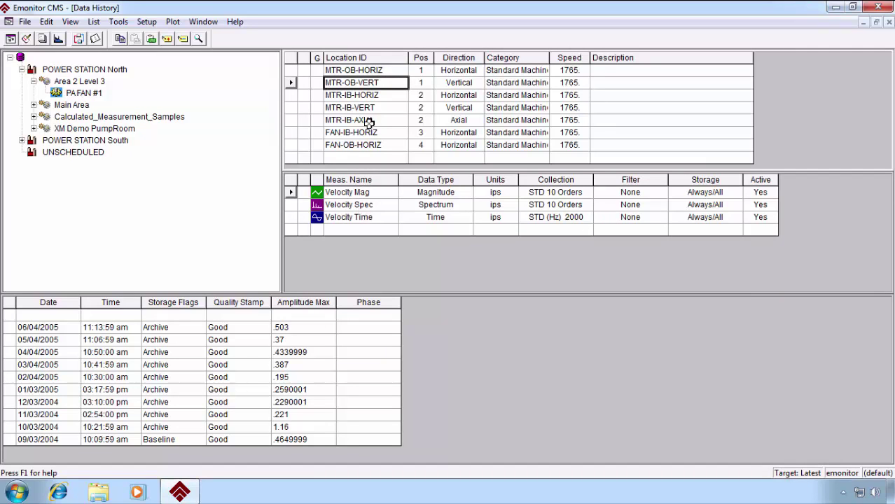
{"action": "key", "text": "Down"}
{"action": "left_click", "coordinate": [377, 69]}
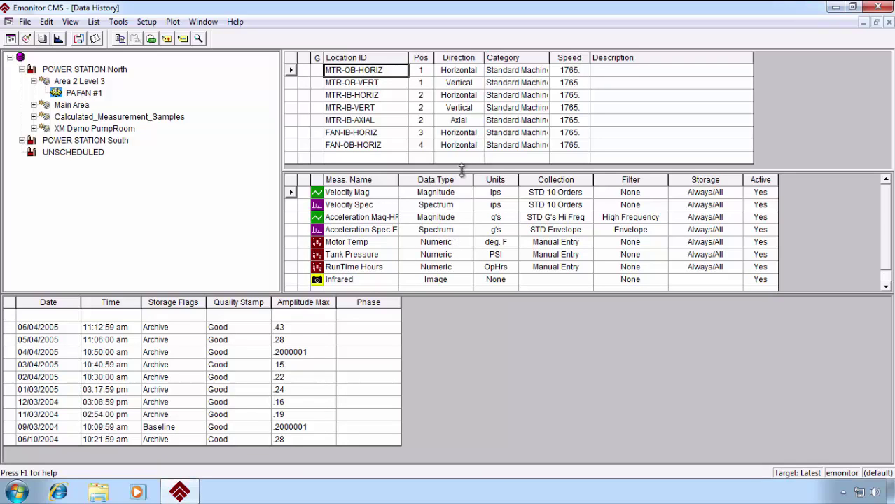
Examine the data types available for a new measurement in the empty row below Infrared, including those further down the list
{"action": "left_click", "coordinate": [449, 274]}
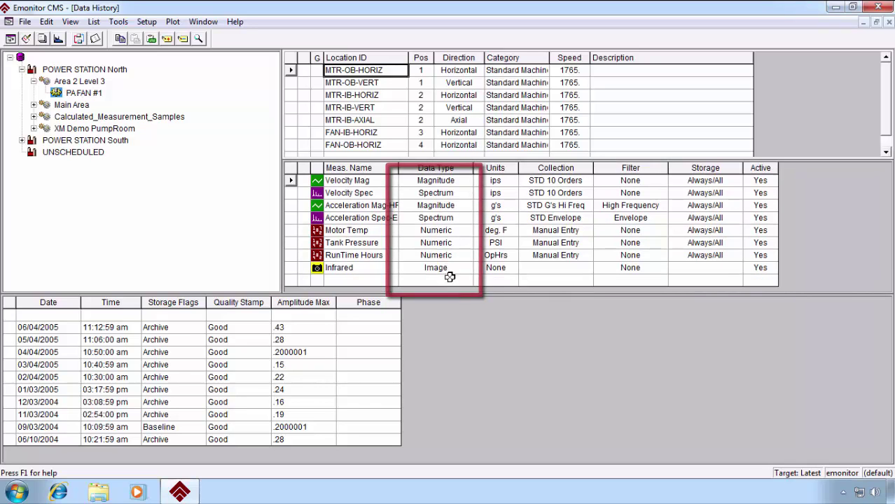
{"action": "left_click", "coordinate": [466, 281]}
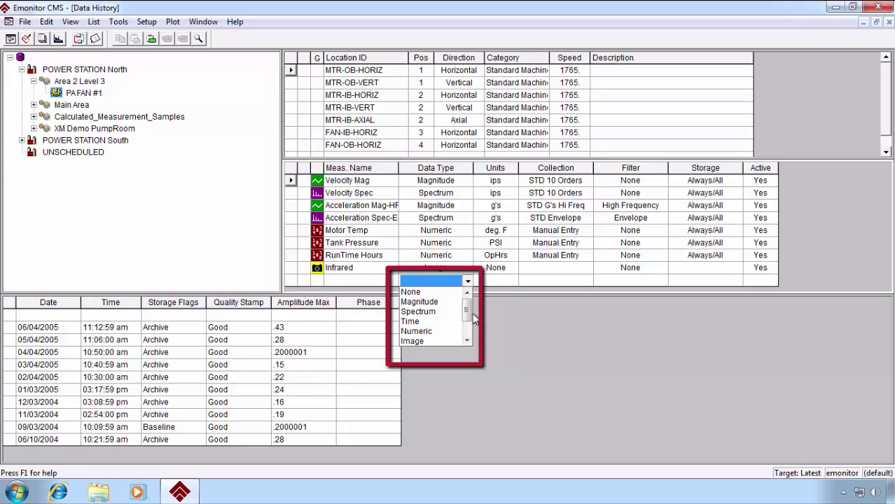
{"action": "left_click", "coordinate": [467, 336]}
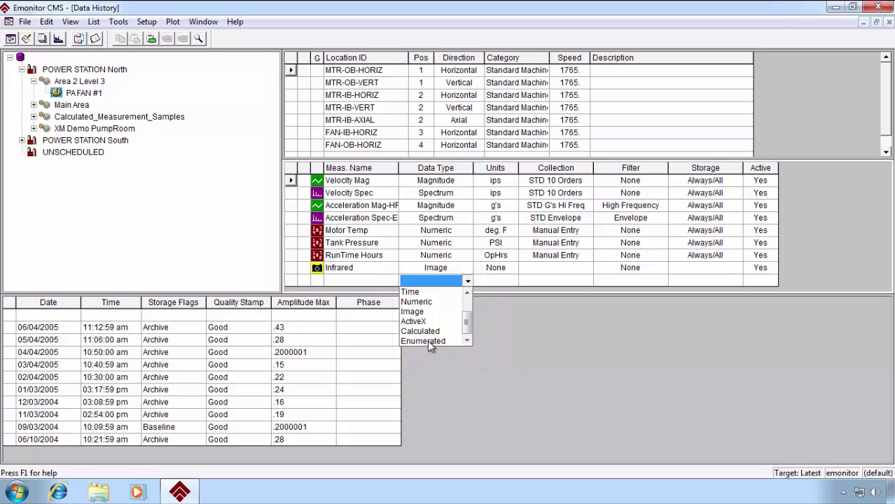
Leave the data type list without choosing, tag the MTR-OB-HORIZ location with all its measurements, and untag it again
{"action": "left_click", "coordinate": [445, 258]}
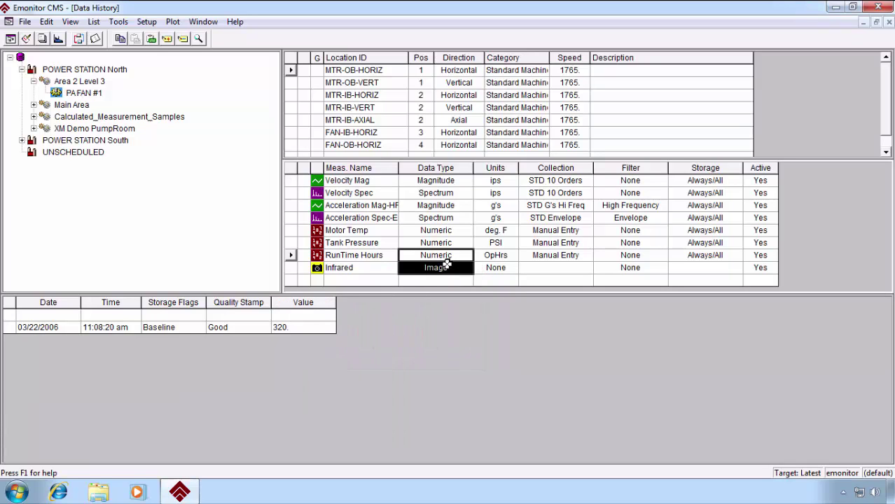
{"action": "left_click", "coordinate": [167, 40]}
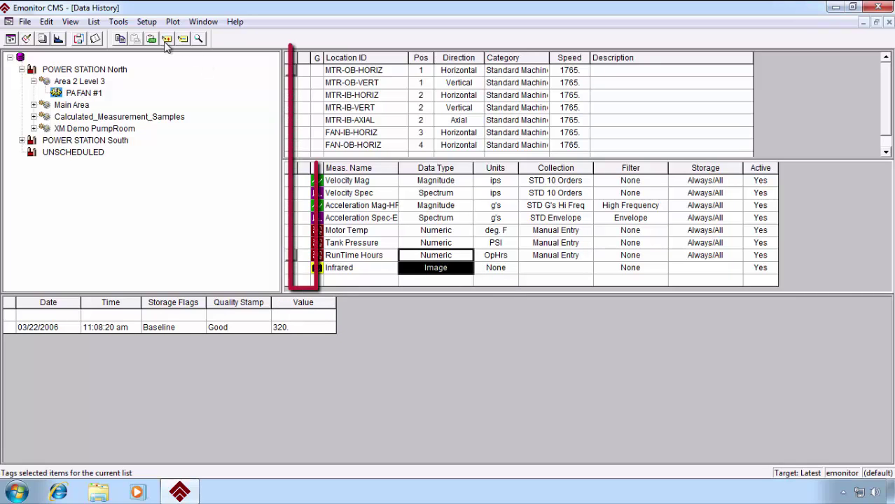
{"action": "left_click", "coordinate": [305, 71]}
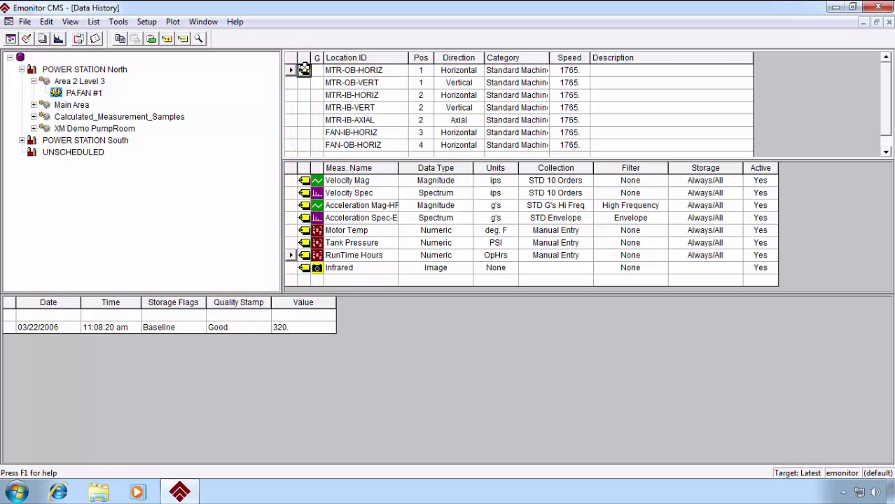
{"action": "left_click", "coordinate": [304, 71]}
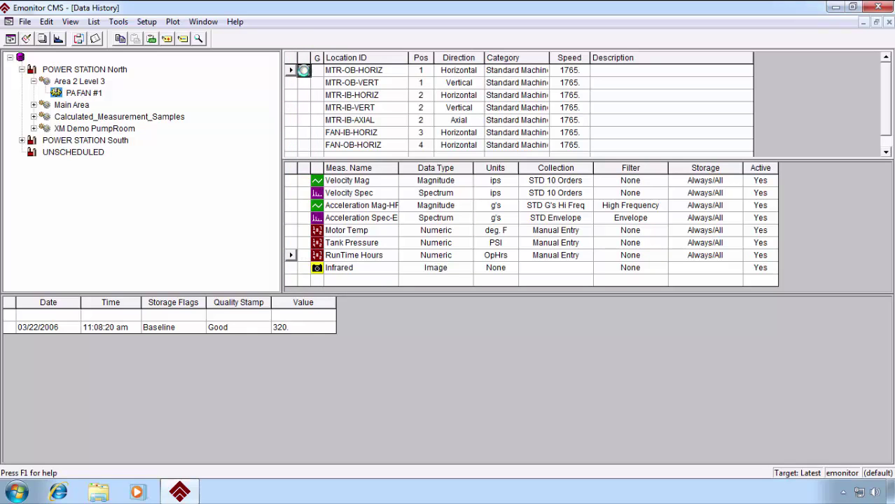
Tag only the Velocity Spec and Motor Temp measurements of MTR-OB-HORIZ and clear the location's tag
{"action": "left_click", "coordinate": [302, 193]}
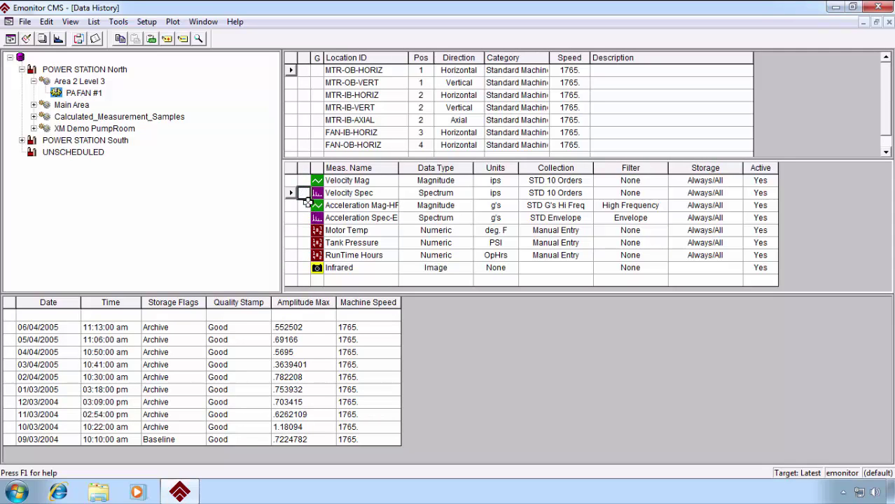
{"action": "left_click", "coordinate": [305, 230]}
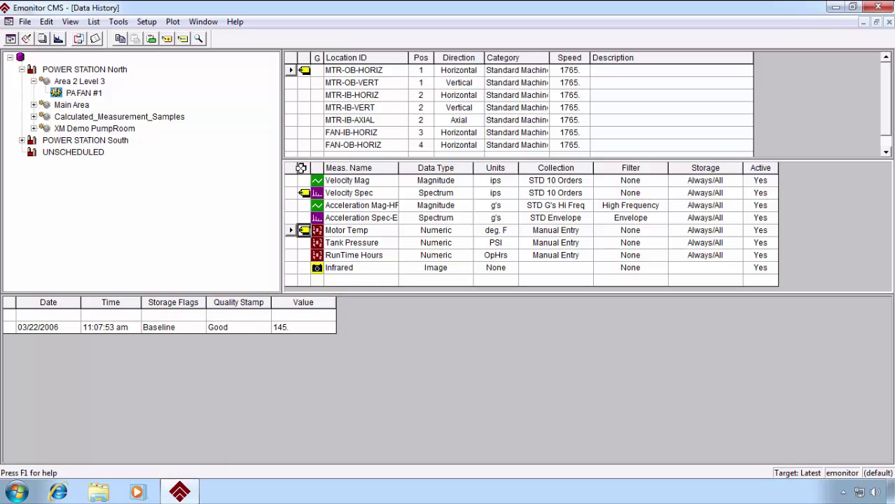
{"action": "left_click", "coordinate": [308, 73]}
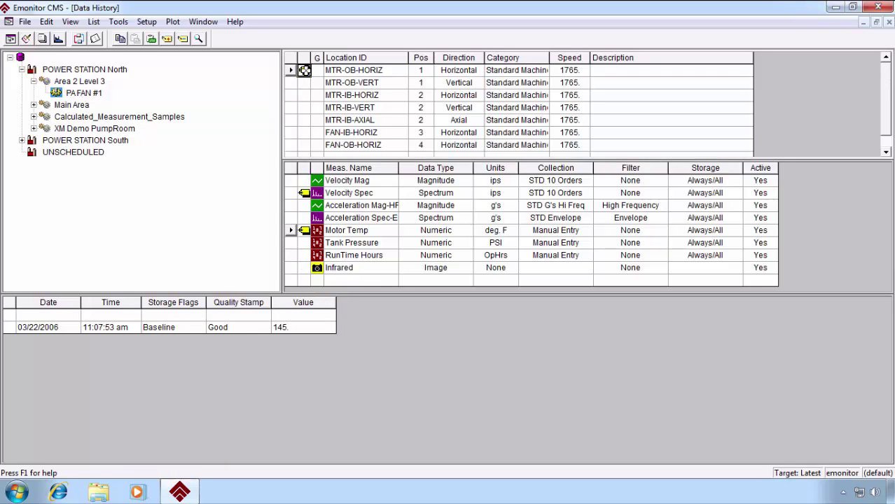
Tag the MTR-OB-HORIZ and MTR-OB-VERT locations together with all their measurements
{"action": "left_click", "coordinate": [306, 70]}
{"action": "left_click", "coordinate": [305, 71]}
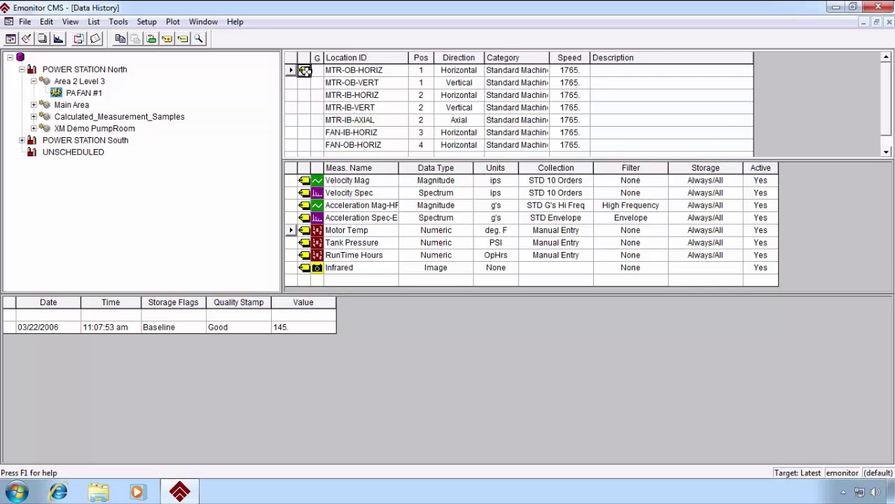
{"action": "left_click", "coordinate": [305, 82]}
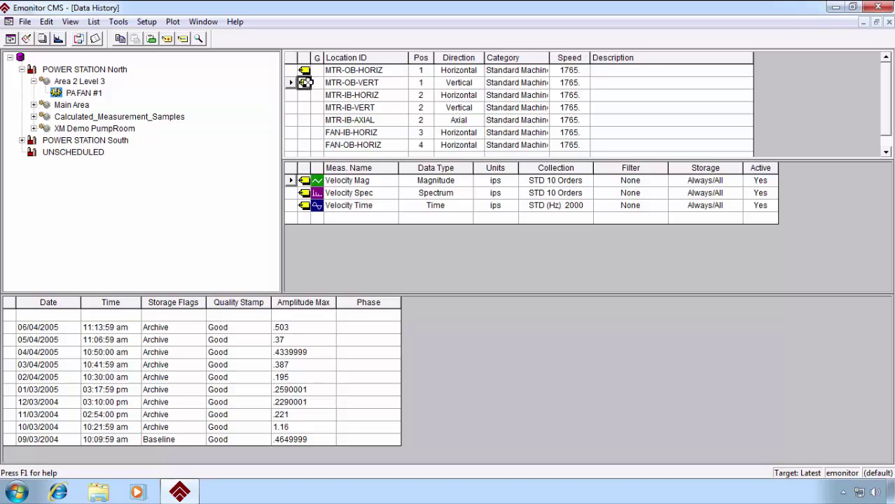
Save the currently tagged items as a list named "demo list"
{"action": "left_click", "coordinate": [96, 24]}
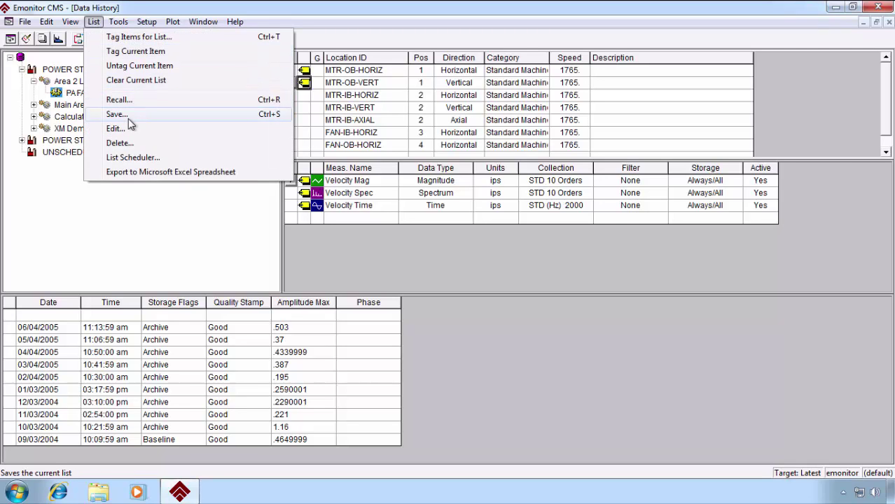
{"action": "left_click", "coordinate": [129, 116]}
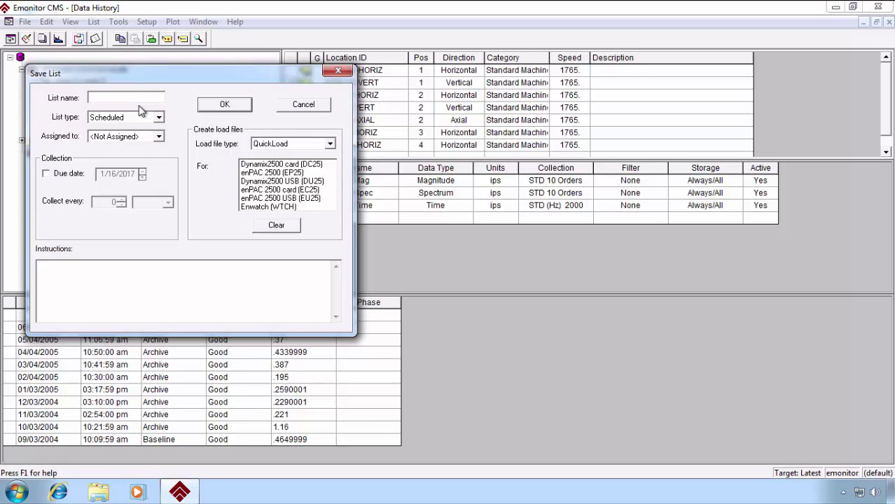
{"action": "type", "text": "demo list"}
{"action": "key", "text": "Return"}
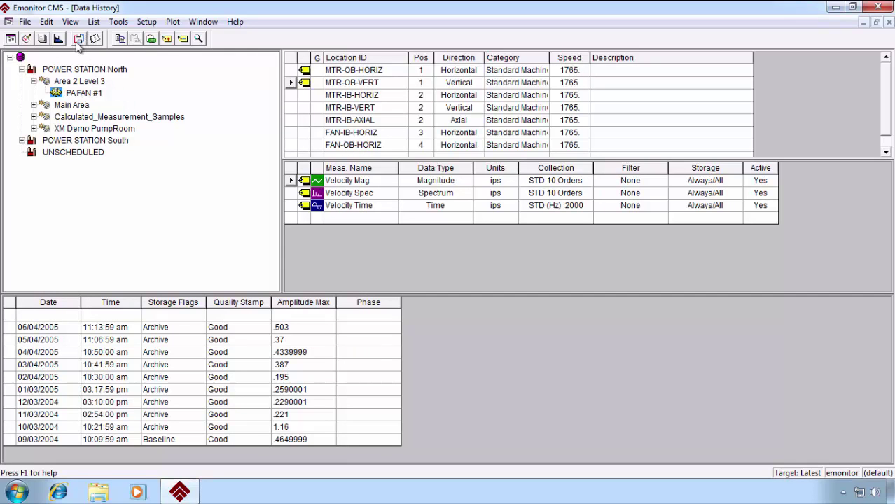
Inspect the report printing options with "demo list" as the report source and leave them without printing
{"action": "left_click", "coordinate": [42, 39]}
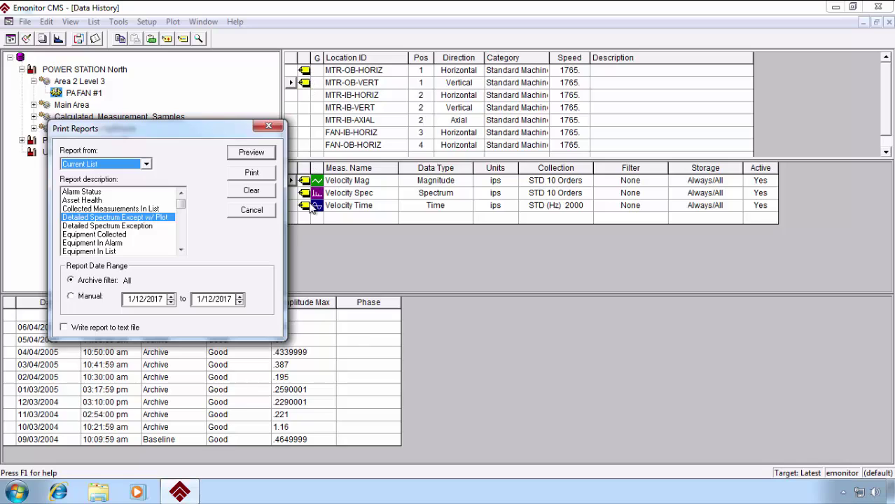
{"action": "left_click", "coordinate": [146, 164]}
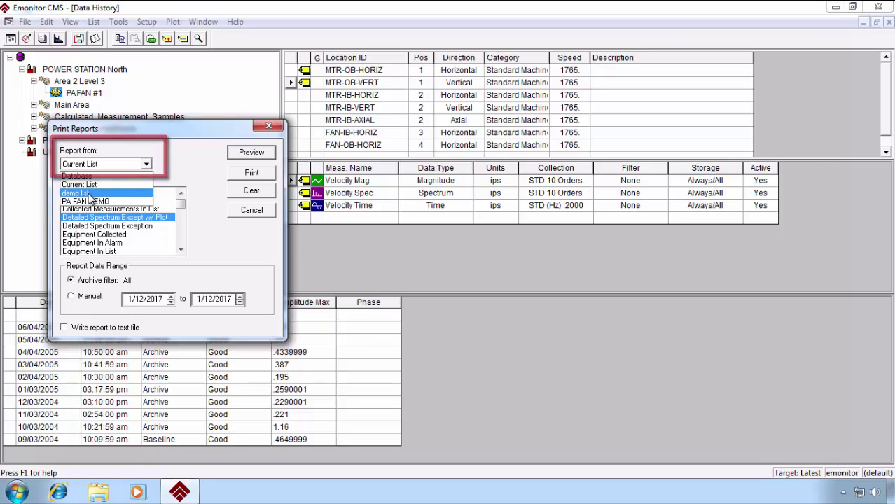
{"action": "left_click", "coordinate": [90, 194]}
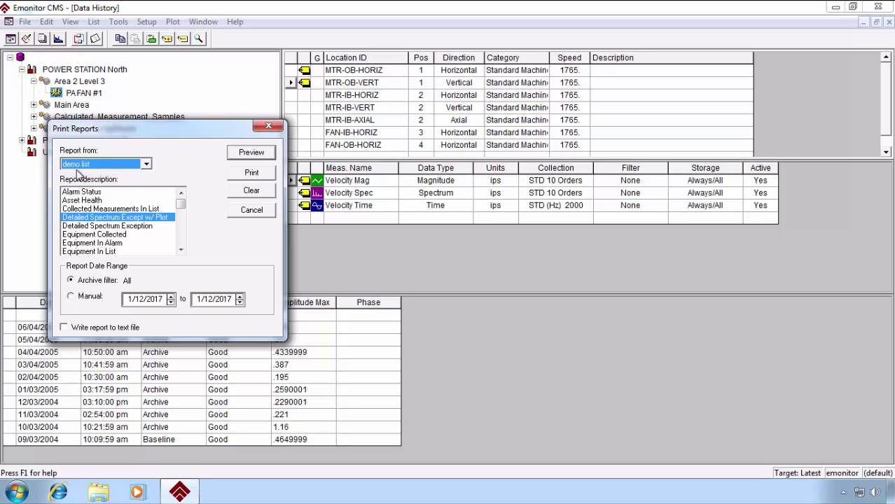
{"action": "left_click", "coordinate": [251, 211]}
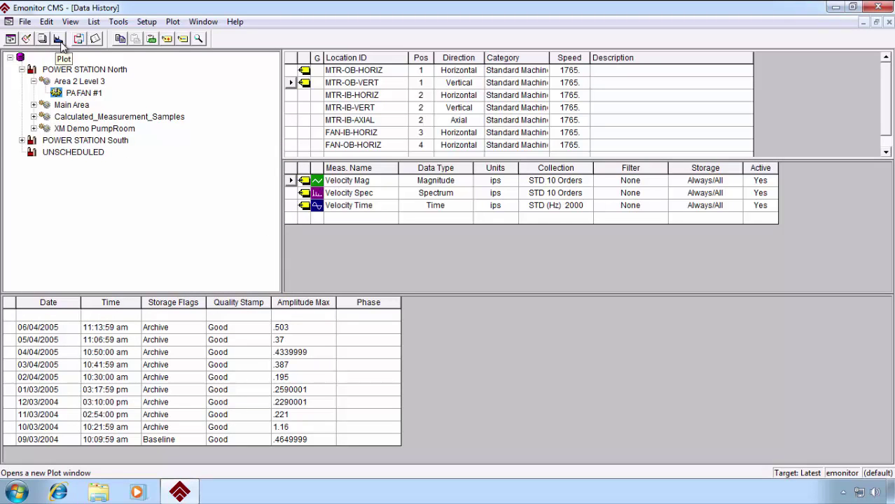
View the MTR-OB-VERT measurements as plots in the (auto View) plot view and close the plot window
{"action": "left_click", "coordinate": [60, 40]}
{"action": "left_click", "coordinate": [60, 40]}
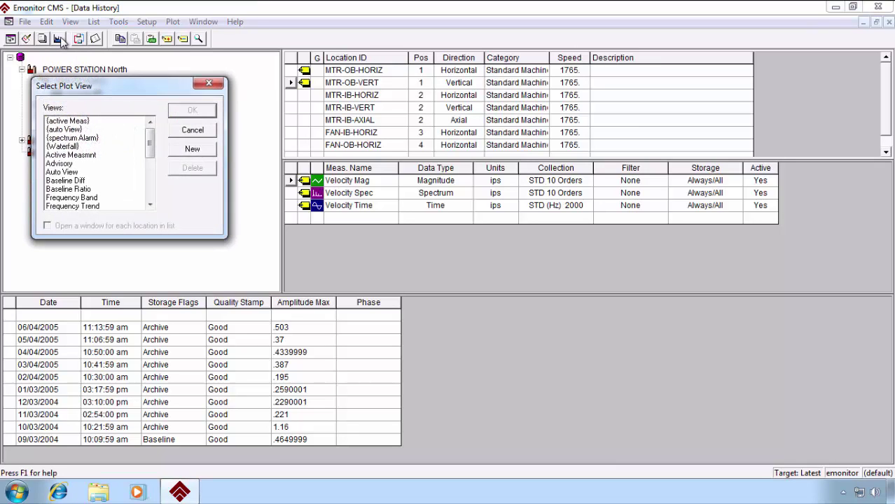
{"action": "left_click", "coordinate": [74, 130]}
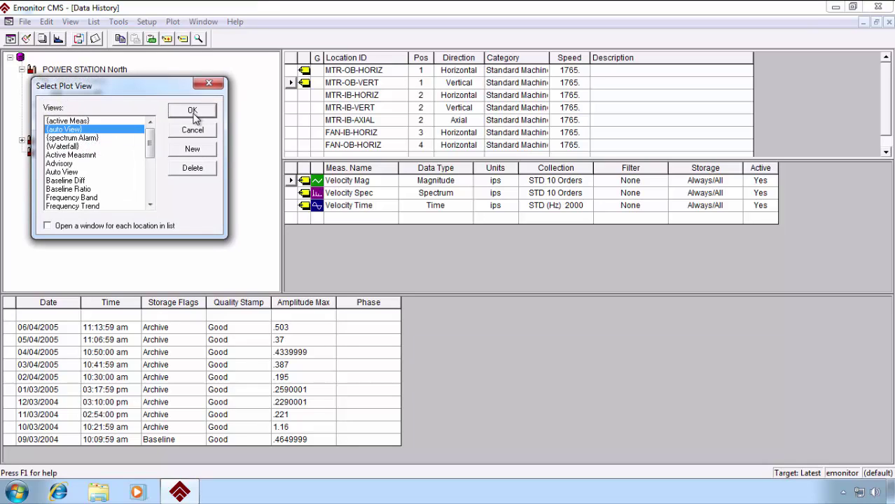
{"action": "left_click", "coordinate": [201, 116]}
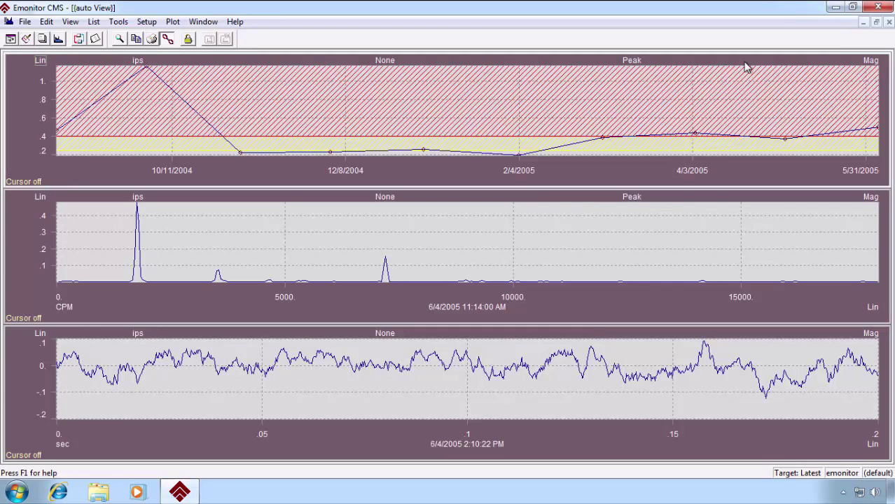
{"action": "left_click", "coordinate": [889, 23]}
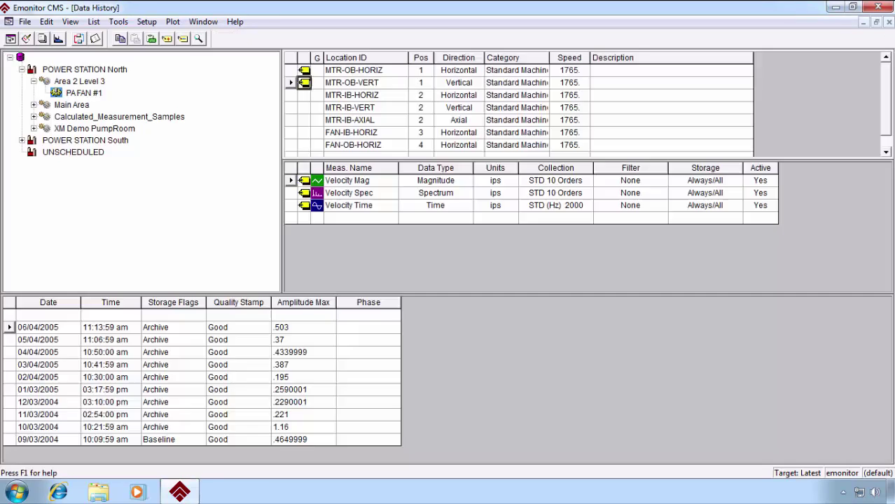